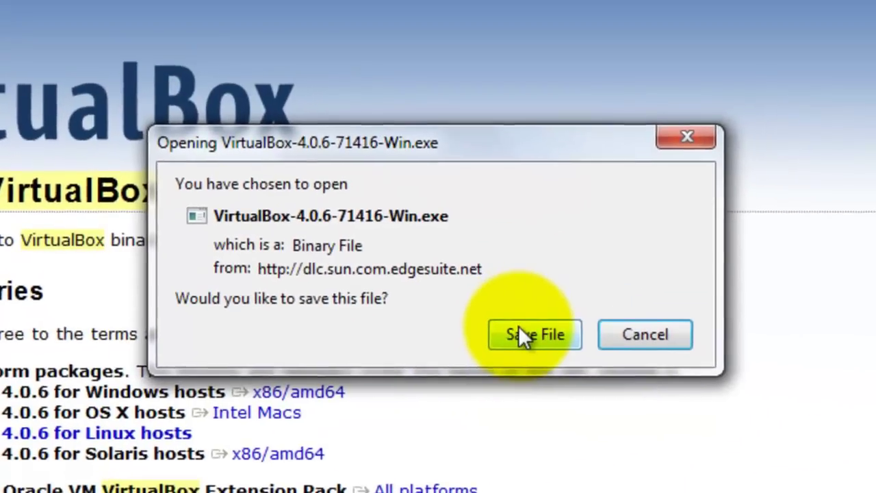
Step: Save the VirtualBox-4.0.6-71416-Win.exe installer and run the downloaded file
left_click(640, 253)
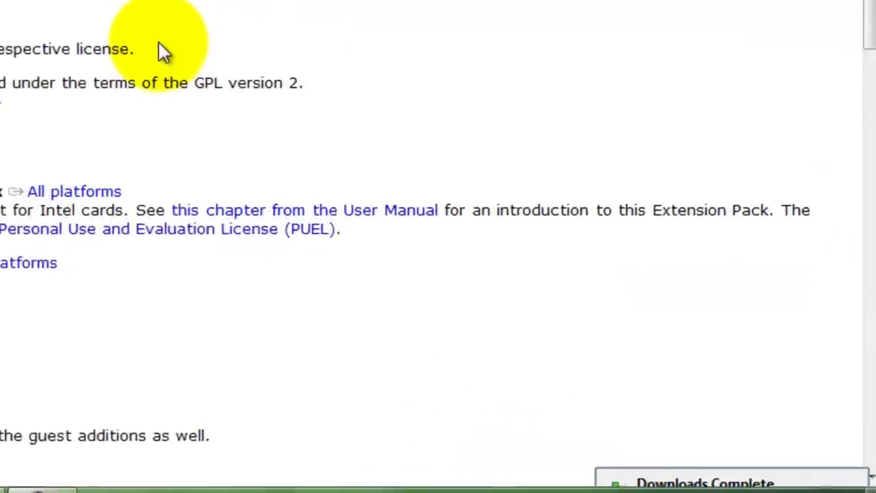
key("ctrl+j")
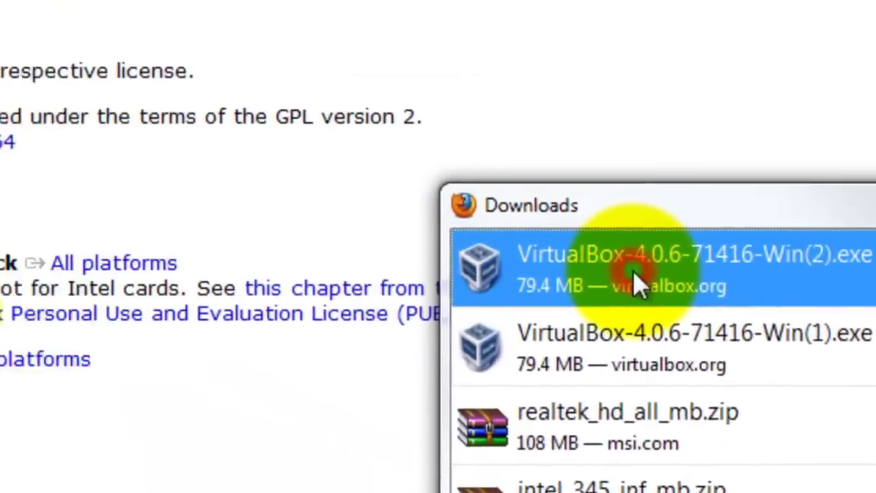
double_click(322, 123)
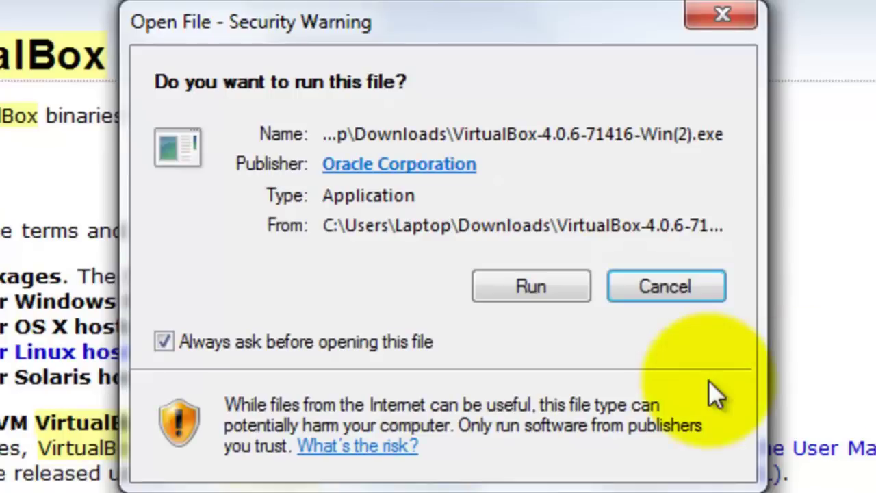
left_click(521, 285)
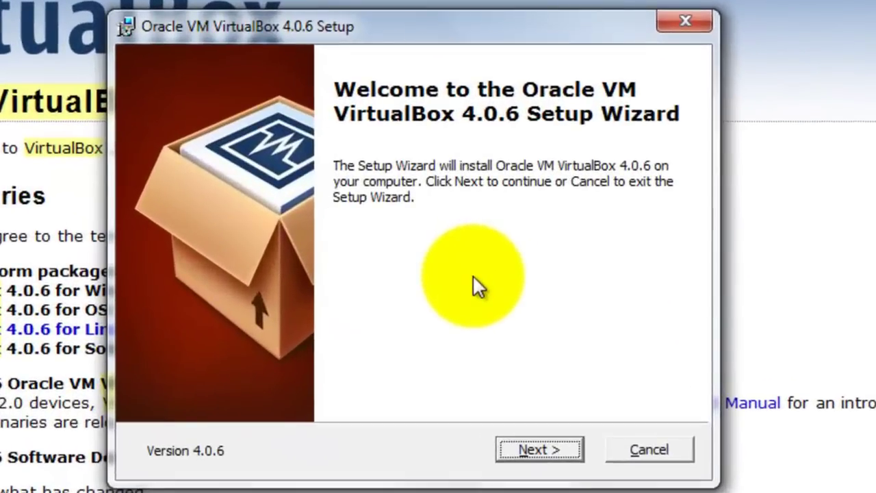
Step: Install VirtualBox 4.0.6 with the default features and location plus desktop and Quick Launch shortcuts, and start it after installation
left_click(537, 450)
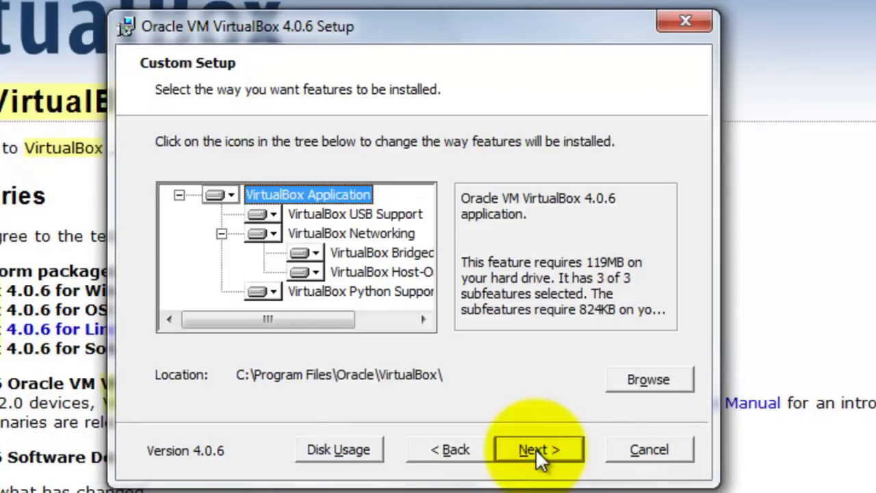
left_click(535, 448)
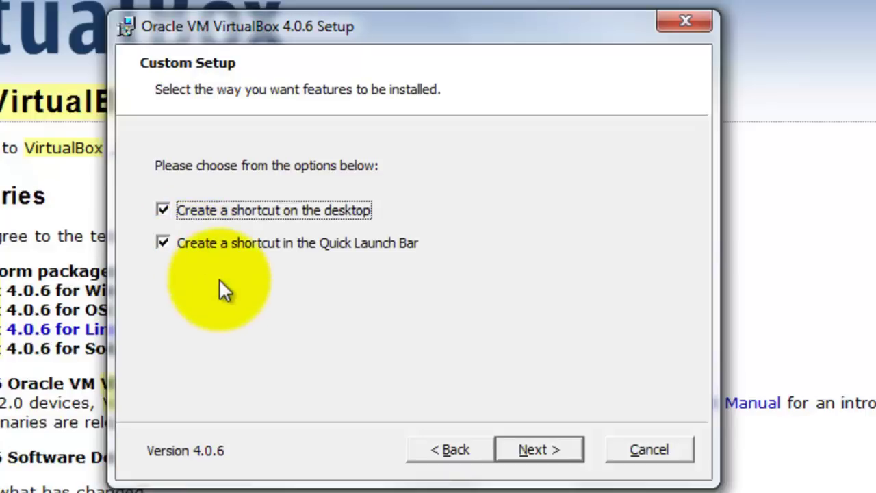
left_click(551, 447)
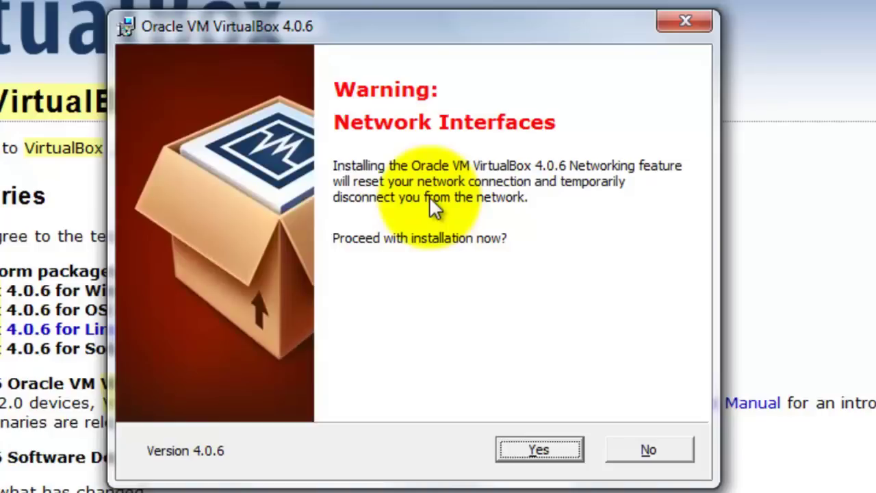
left_click(518, 446)
left_click(517, 447)
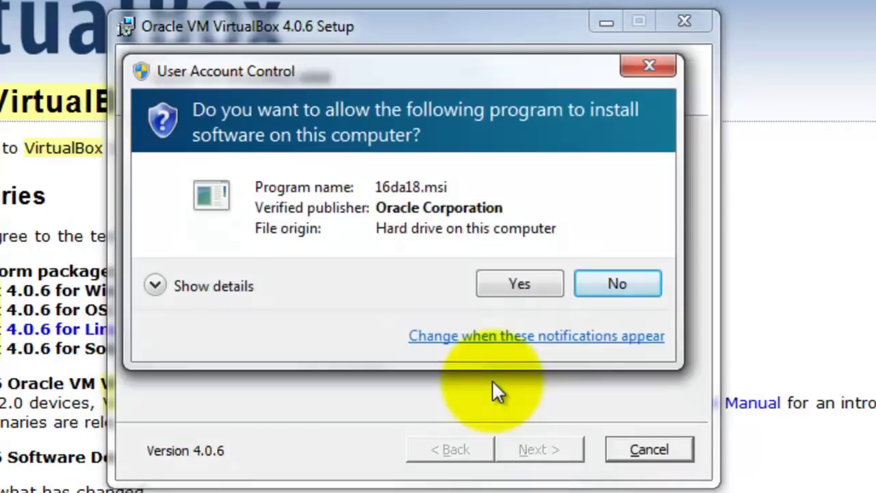
left_click(508, 284)
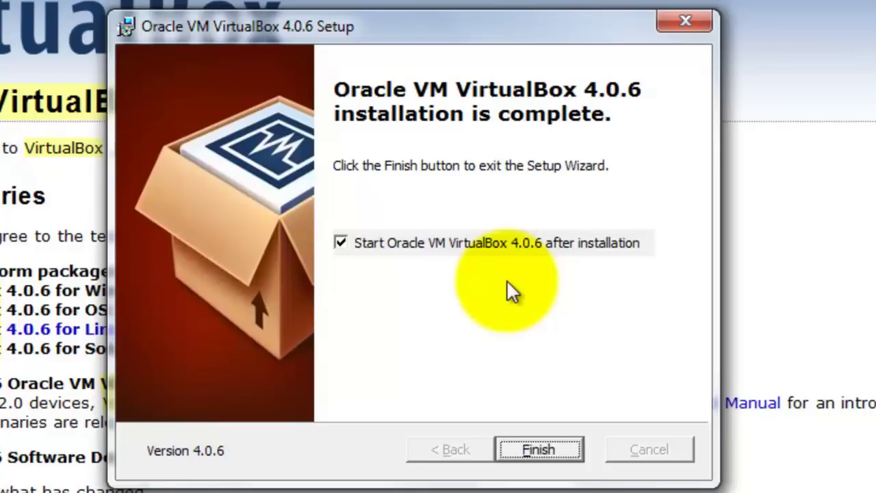
left_click(540, 448)
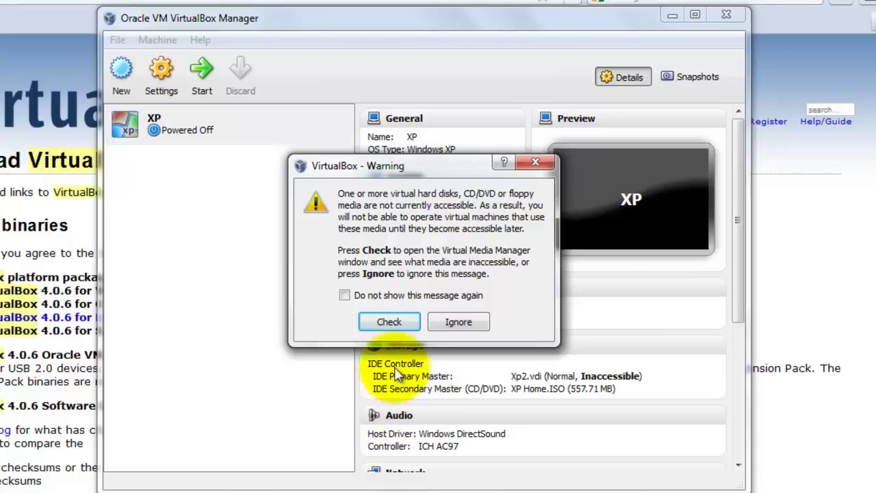
Step: Check the inaccessible media and release the Xp2.vdi hard disk from the XP virtual machine
left_click(394, 326)
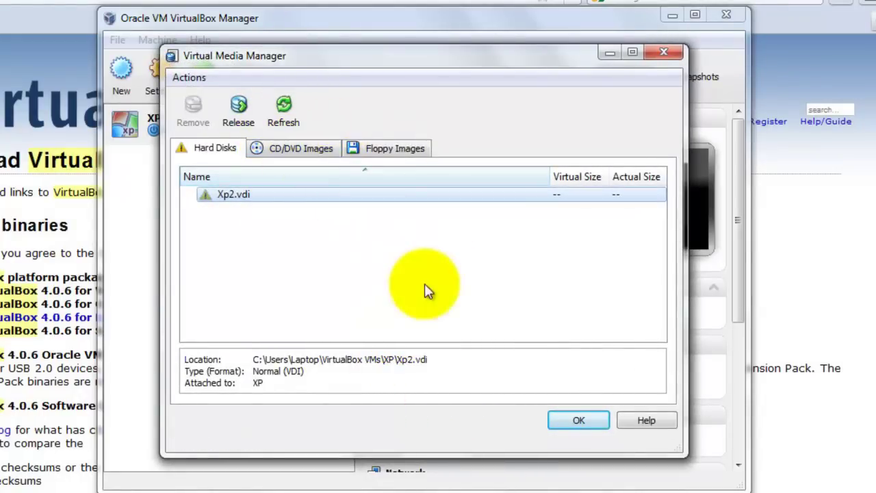
left_click(645, 419)
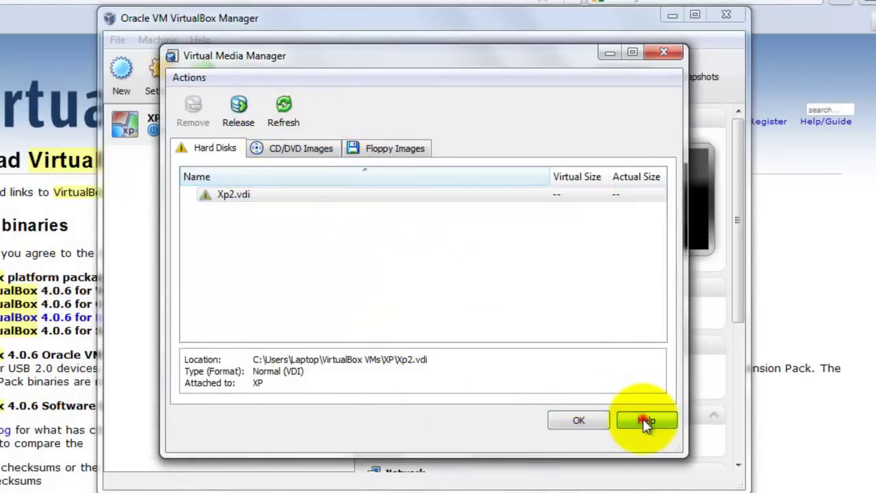
left_click(228, 195)
right_click(228, 195)
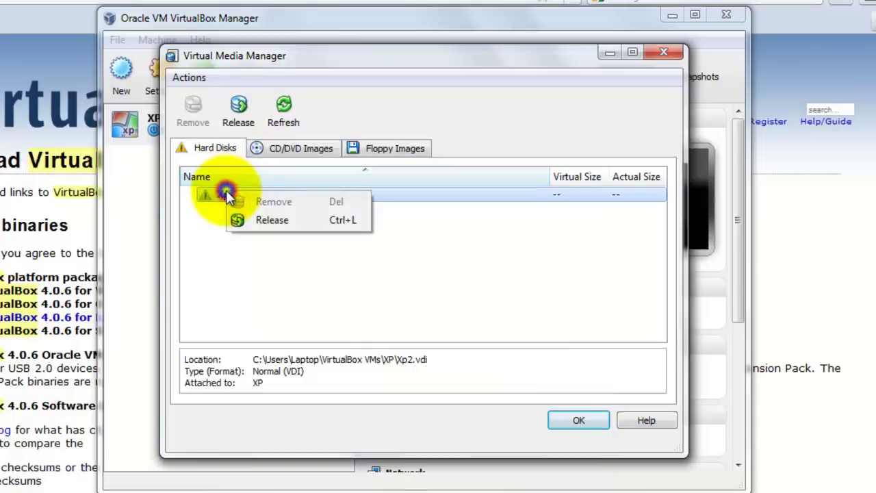
left_click(252, 222)
left_click(390, 292)
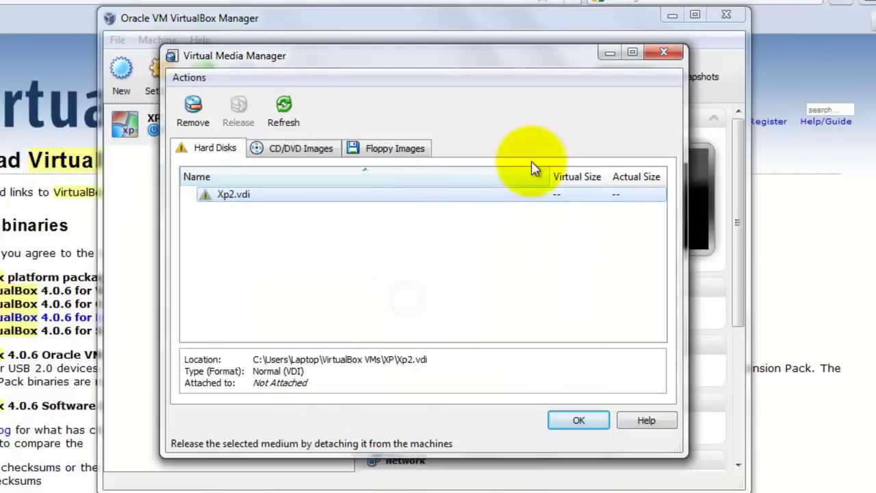
left_click(657, 54)
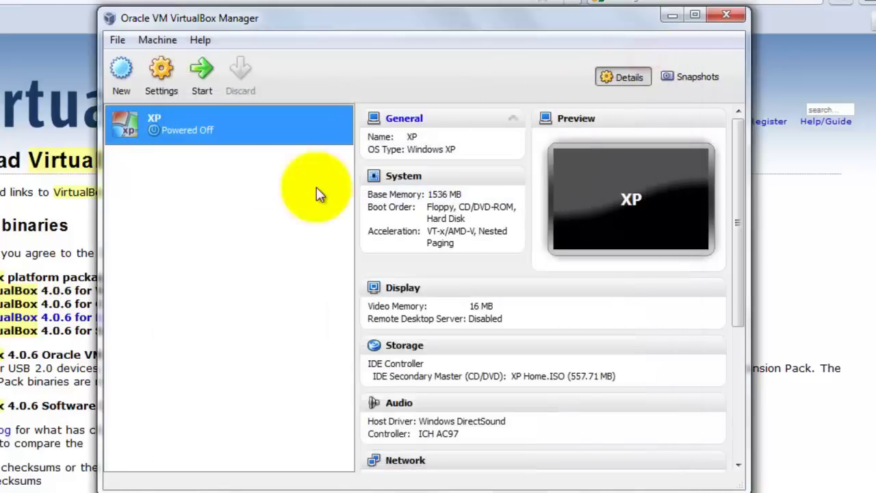
Step: Remove the XP virtual machine from the machine list, choosing to delete all its files
right_click(182, 124)
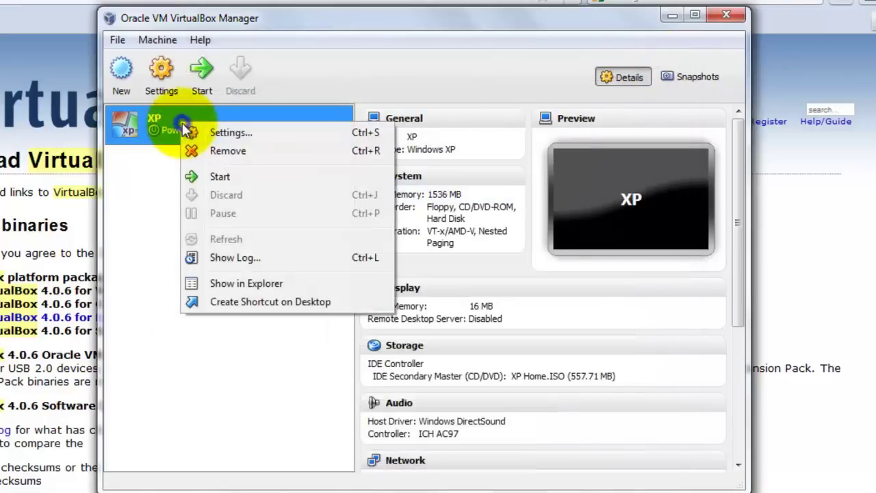
left_click(214, 151)
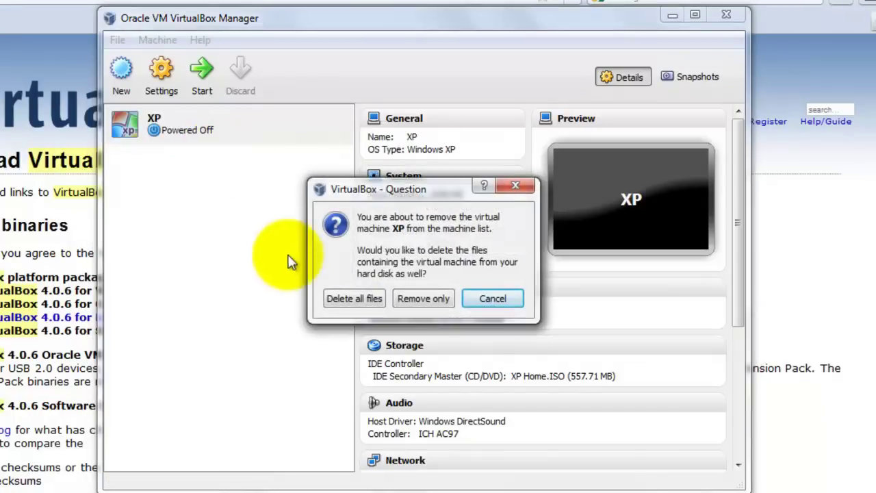
left_click(359, 298)
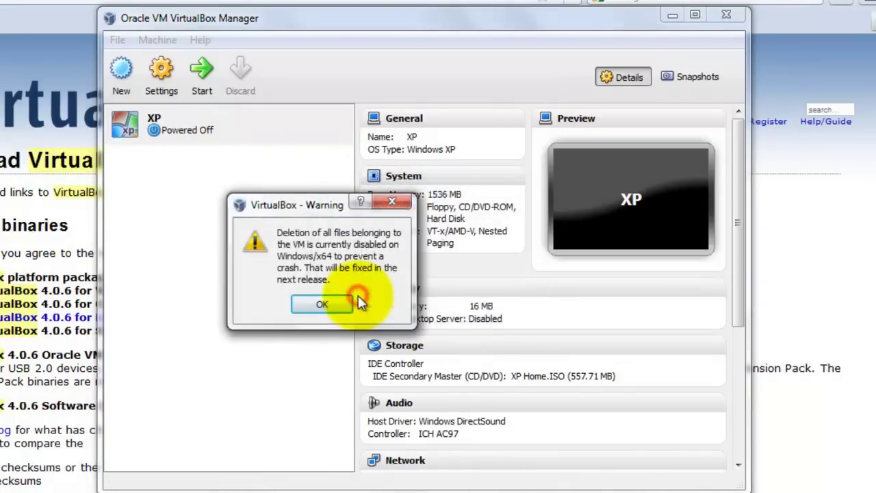
left_click(332, 306)
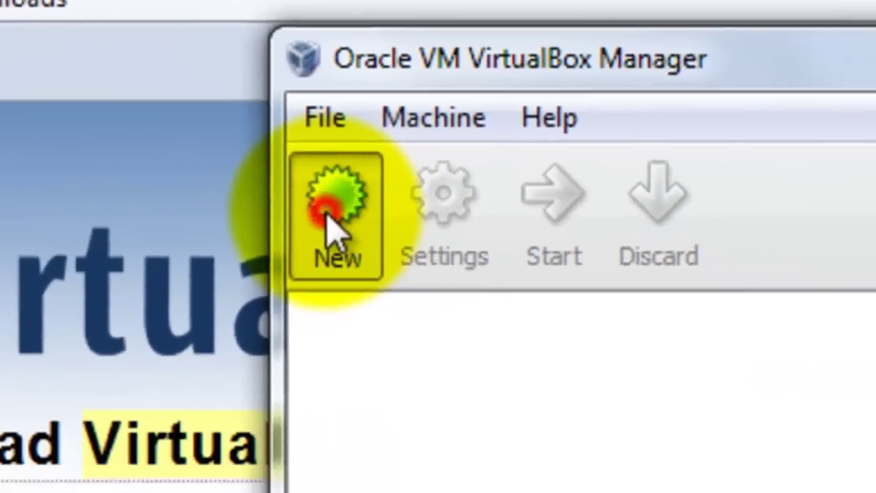
Step: Start creating a new virtual machine and proceed to its name and OS type settings
left_click(430, 287)
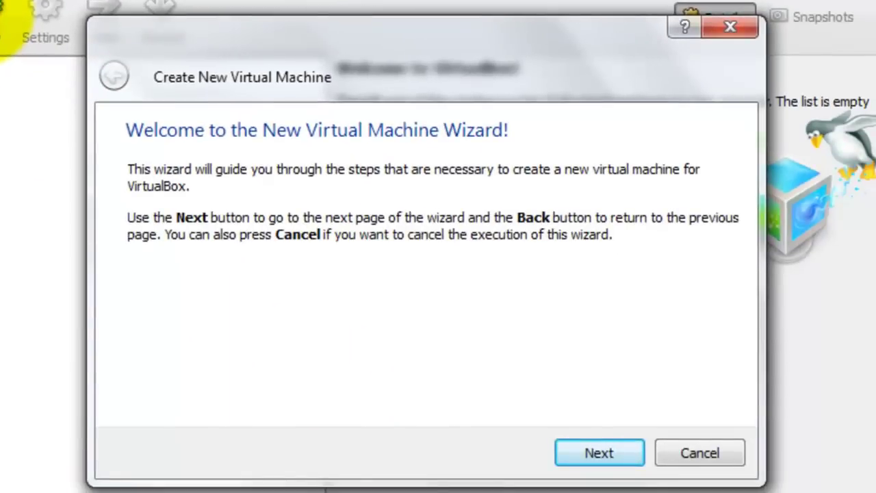
left_click(593, 454)
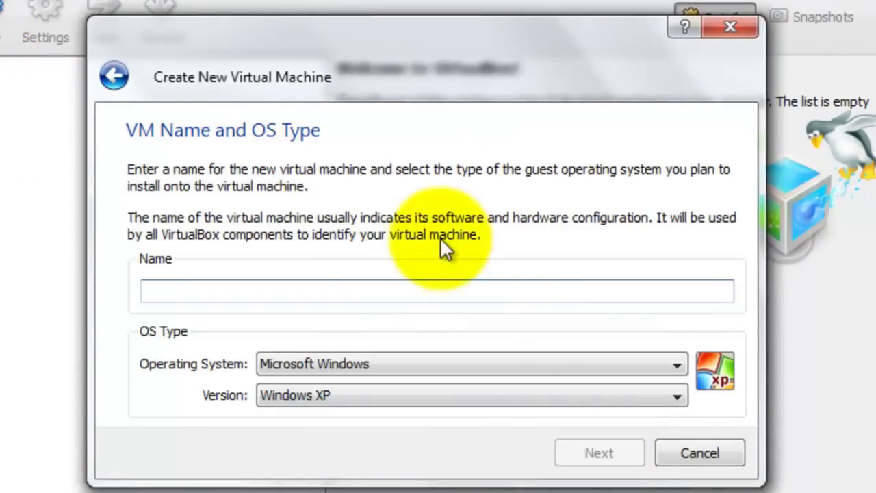
left_click(391, 280)
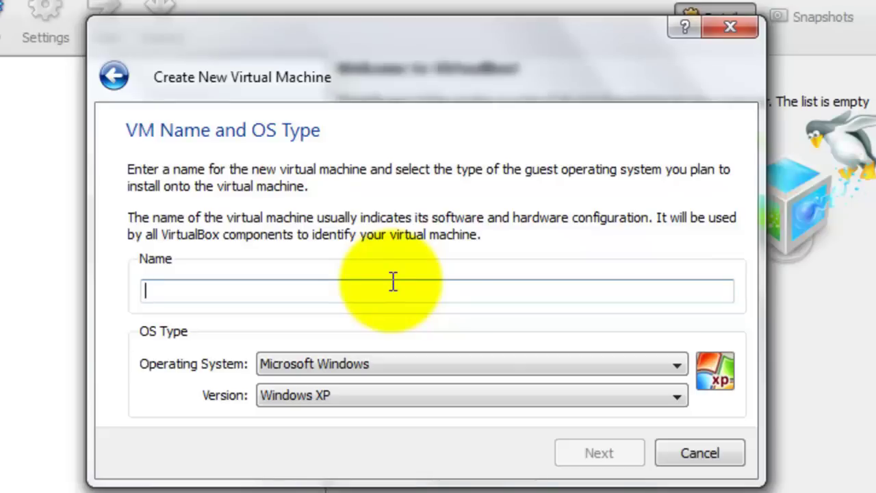
type("Ubu")
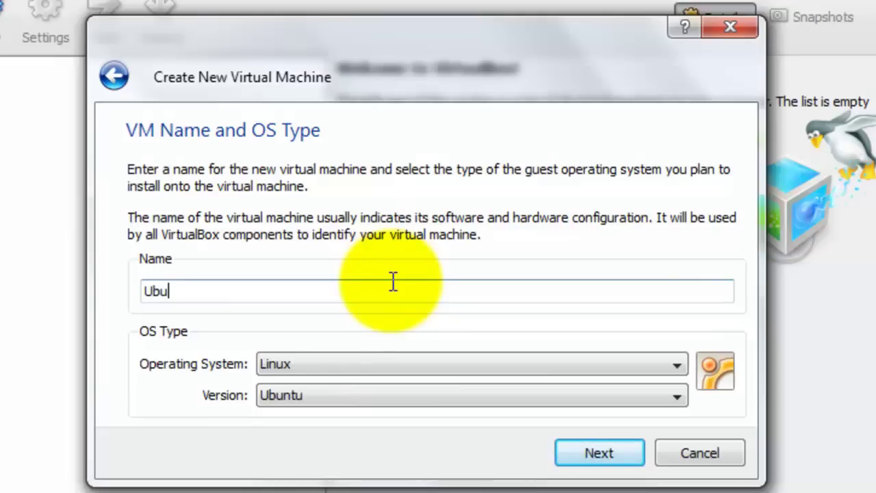
type("nt")
key("BackSpace")
key("BackSpace")
key("BackSpace")
key("BackSpace")
key("BackSpace")
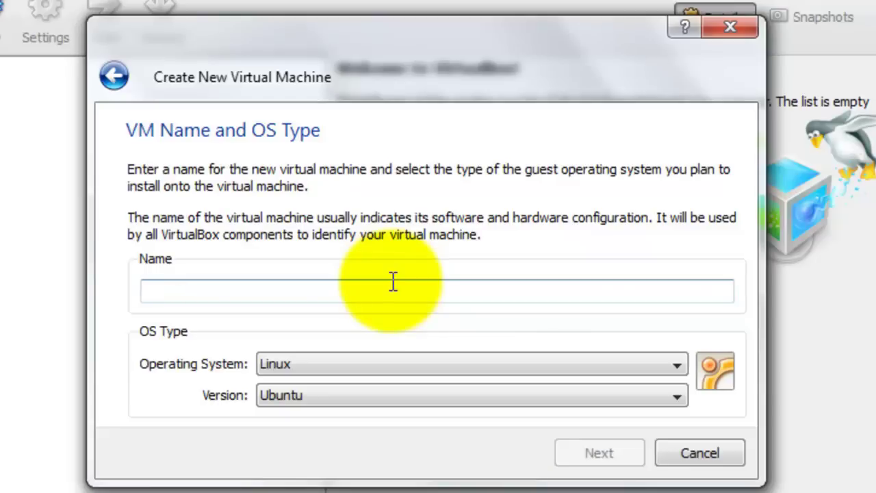
Step: Name the new virtual machine "Xp VB Demo" with Microsoft Windows, version Windows XP, as its OS type
type("Xp")
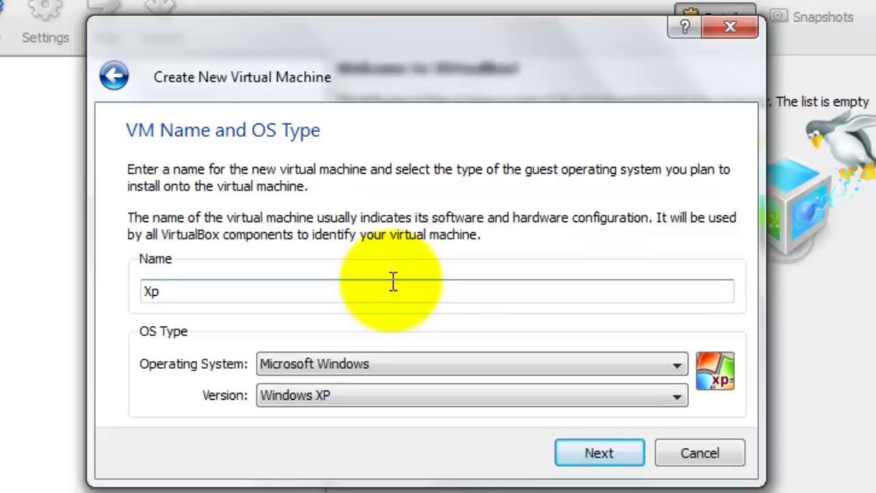
type(" VB Dem")
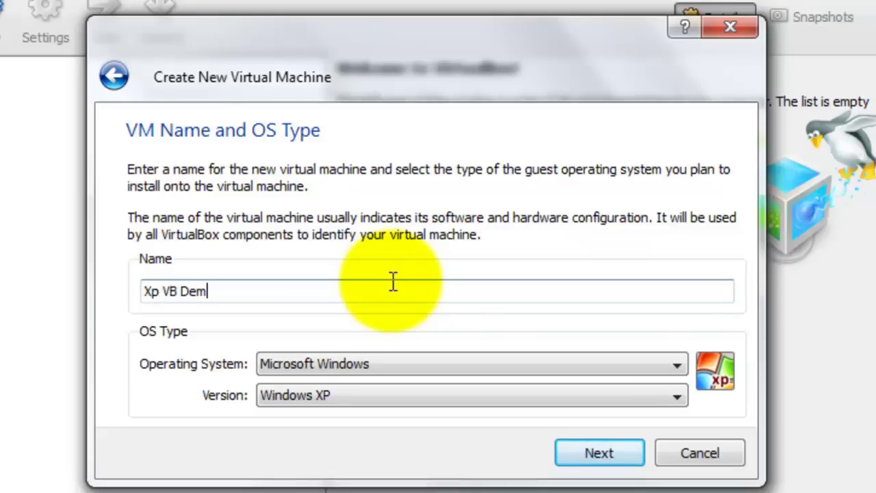
type("o")
key("Return")
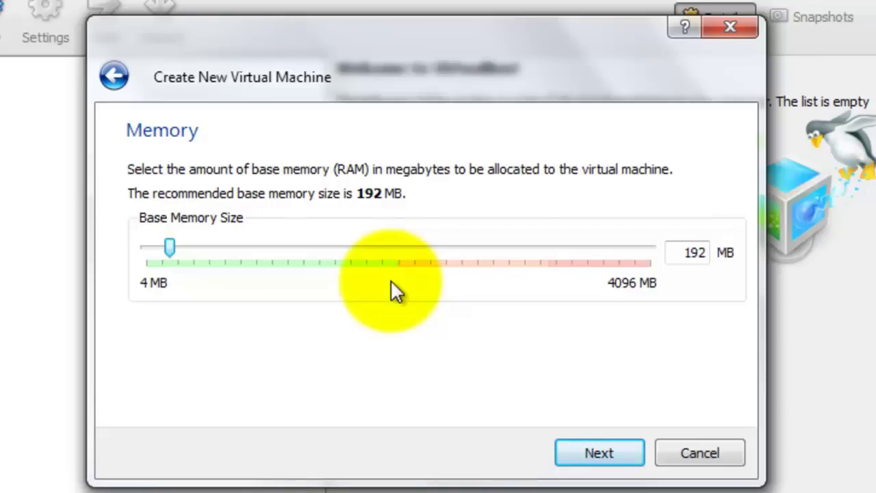
Step: Set the virtual machine's base memory size to 1536 MB
double_click(673, 253)
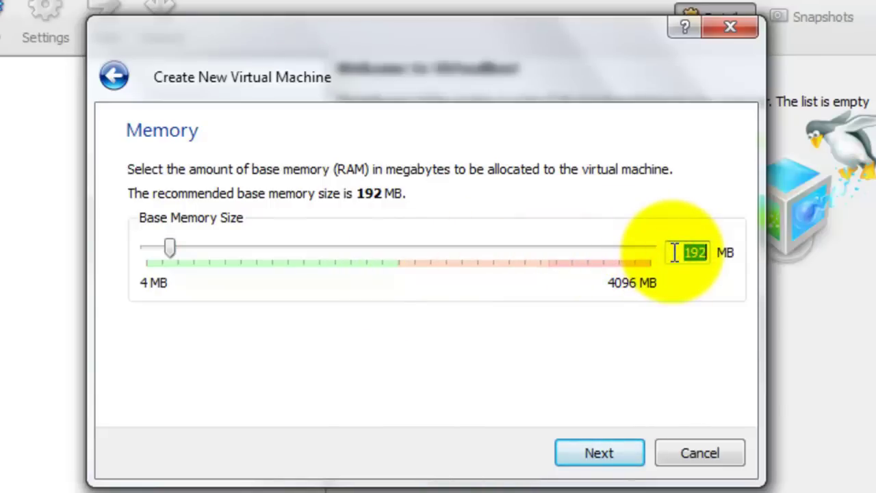
type("1536")
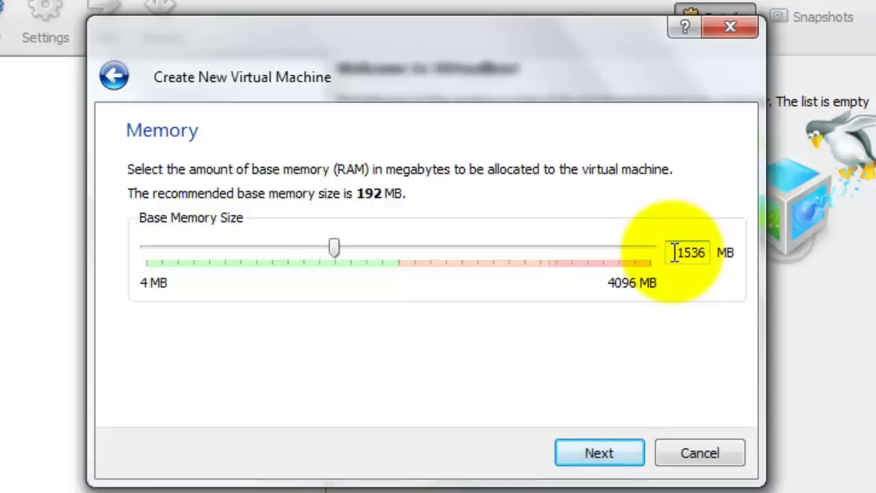
left_click(606, 449)
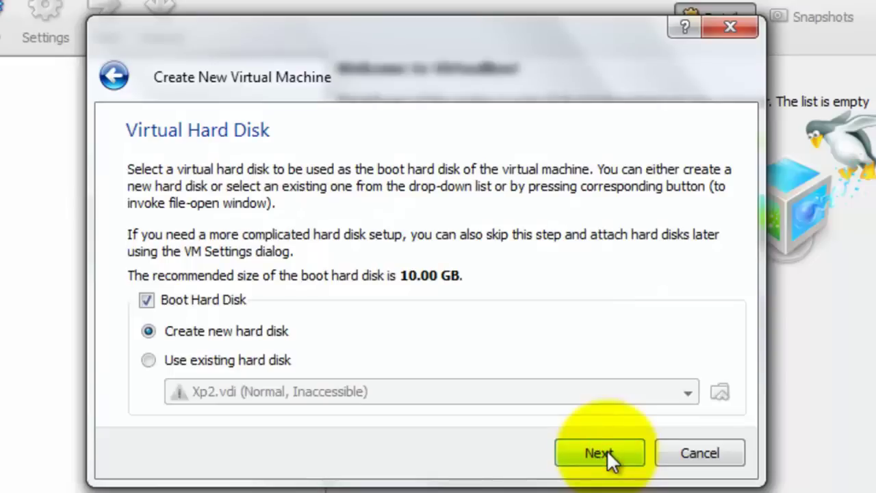
Step: Choose a new boot hard disk for the virtual machine with dynamically expanding storage
left_click(607, 450)
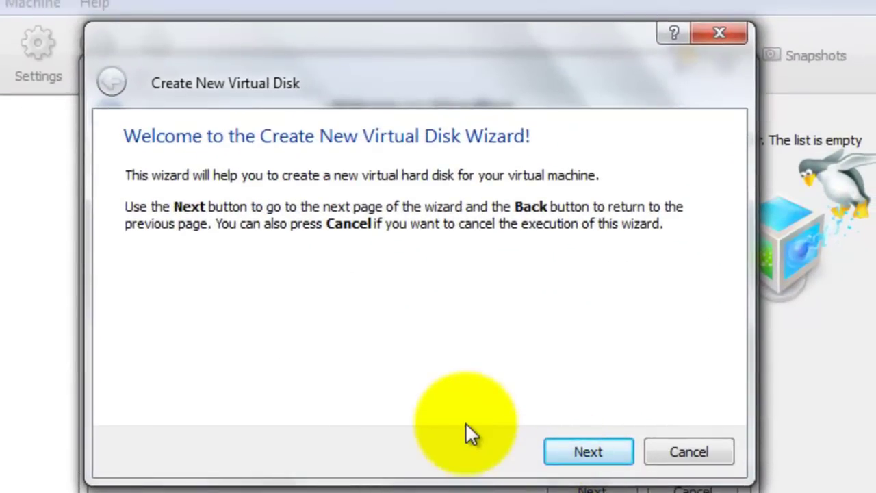
left_click(586, 453)
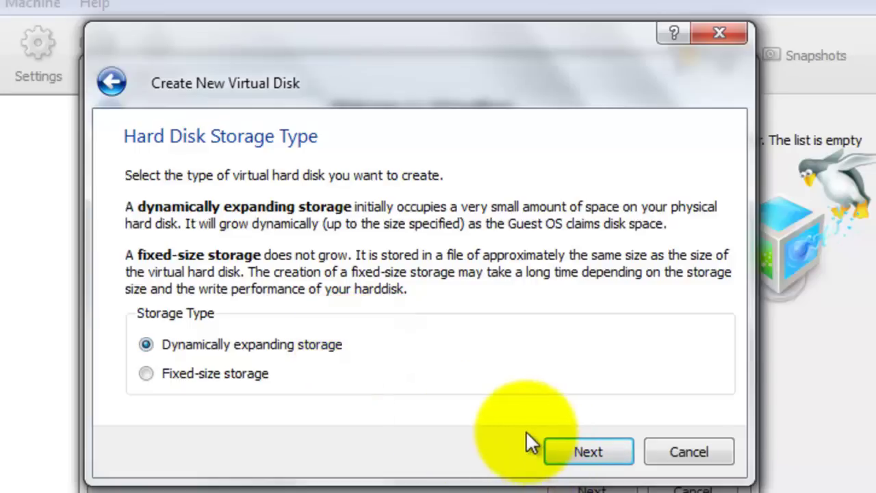
left_click(575, 452)
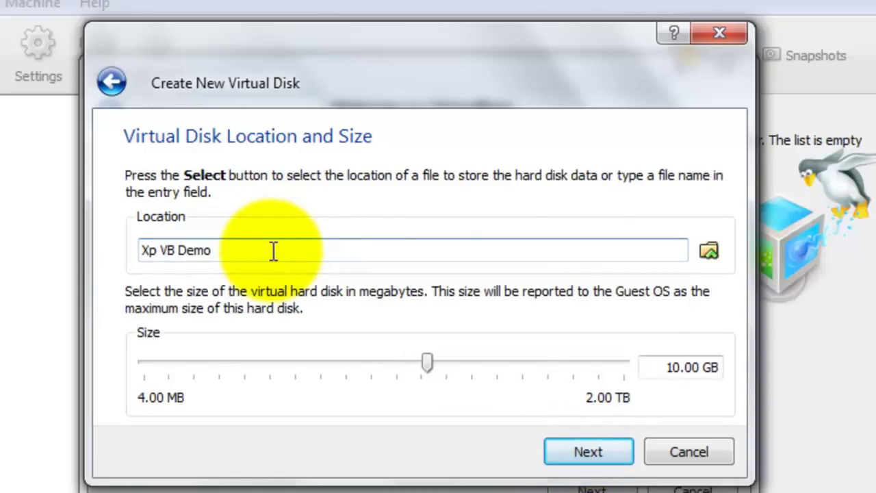
Step: Set the virtual disk size to 15.00 GB, keep the file name "Xp VB Demo", and create the disk
left_click(674, 368)
key("BackSpace")
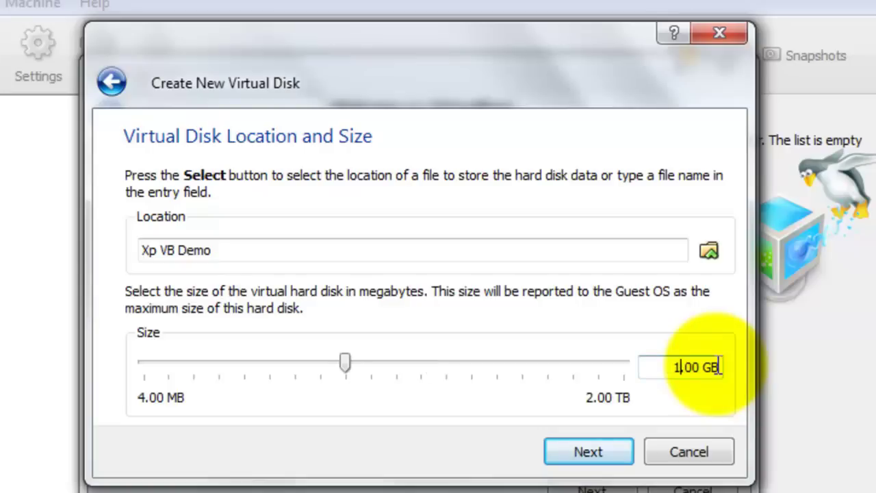
type("5")
left_click(589, 448)
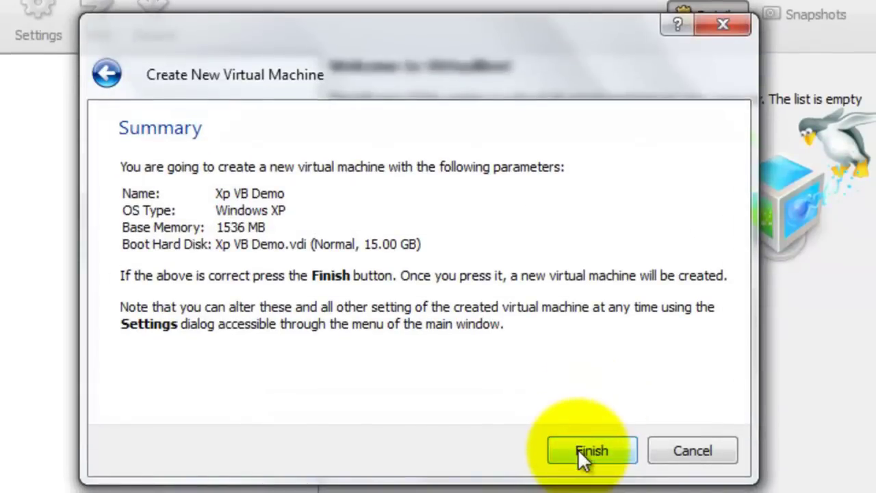
Step: Confirm the summary to finish creating the "Xp VB Demo" virtual machine
left_click(581, 453)
left_click(580, 451)
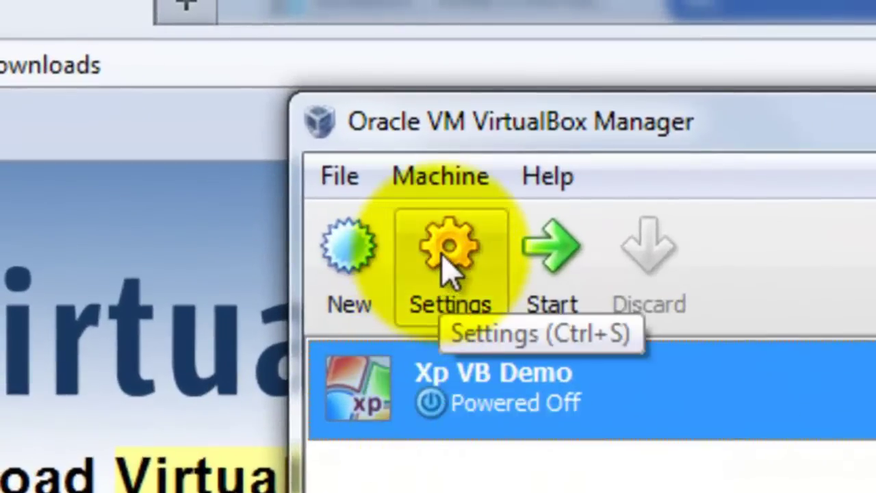
Step: Review the System motherboard and processor settings of the "Xp VB Demo" virtual machine, then close its settings
left_click(447, 270)
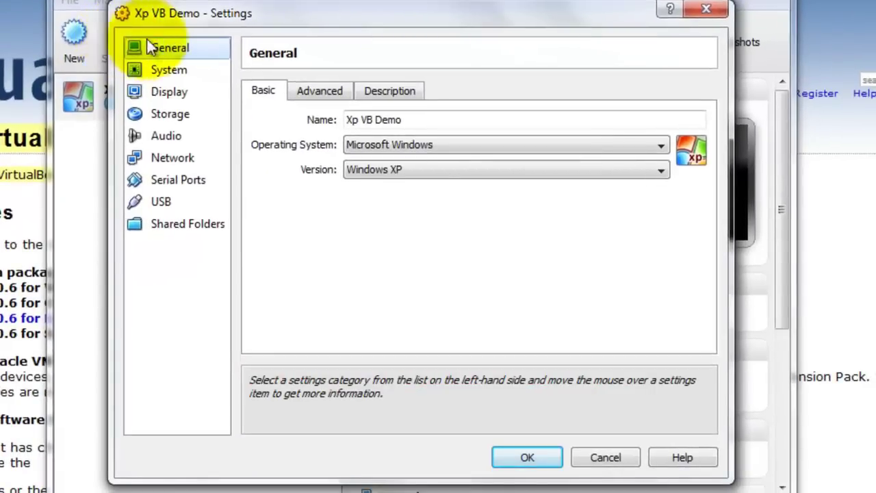
left_click(182, 69)
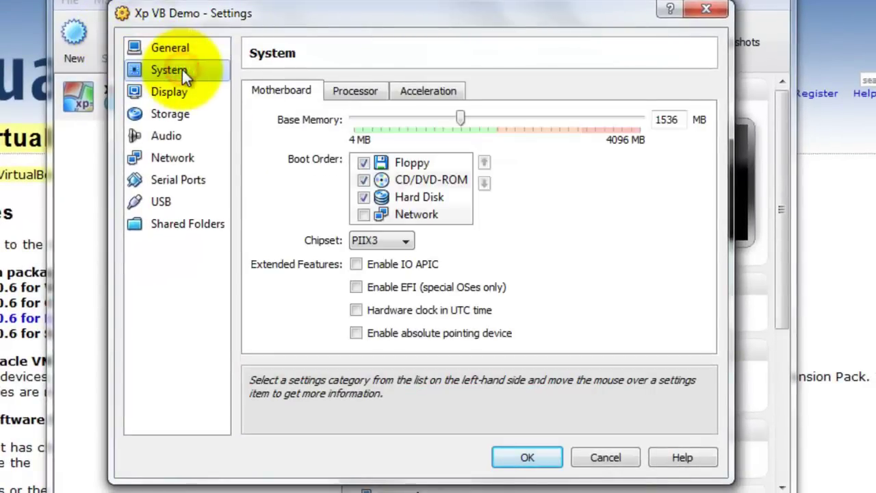
left_click(357, 94)
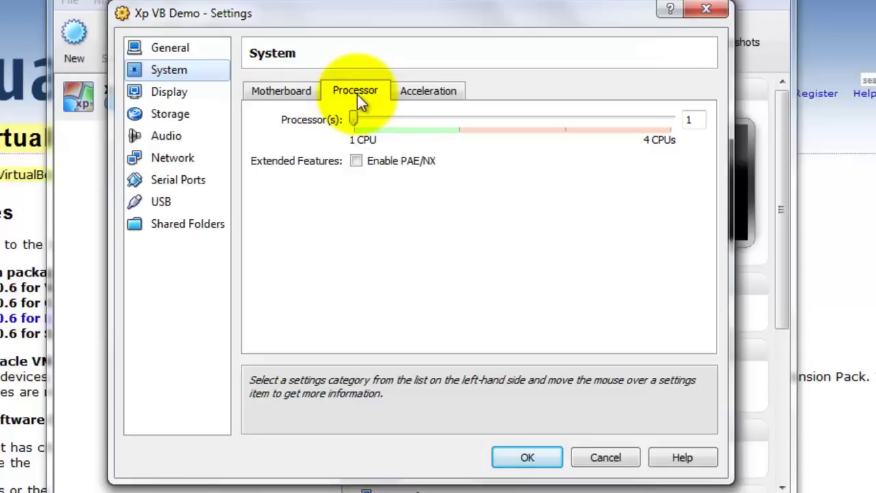
left_click(531, 455)
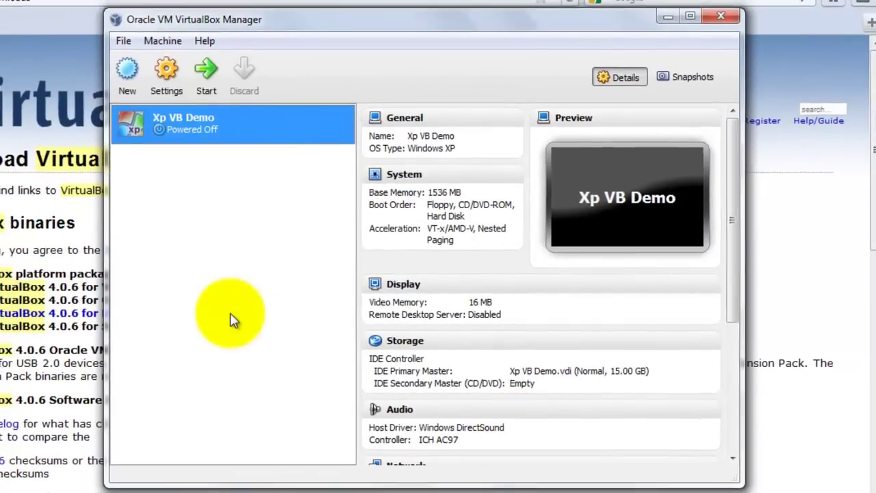
Step: Start the "Xp VB Demo" virtual machine and complete its first run setup with XP Home.ISO as the installation media
left_click(203, 71)
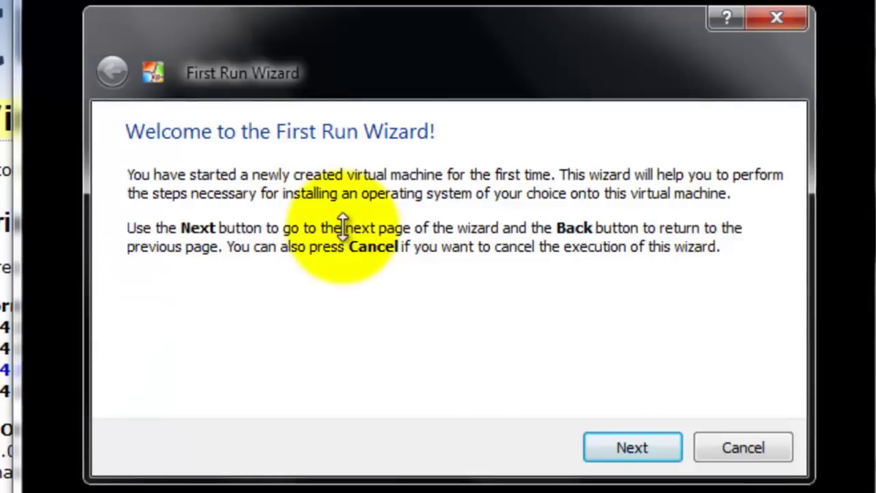
left_click(611, 447)
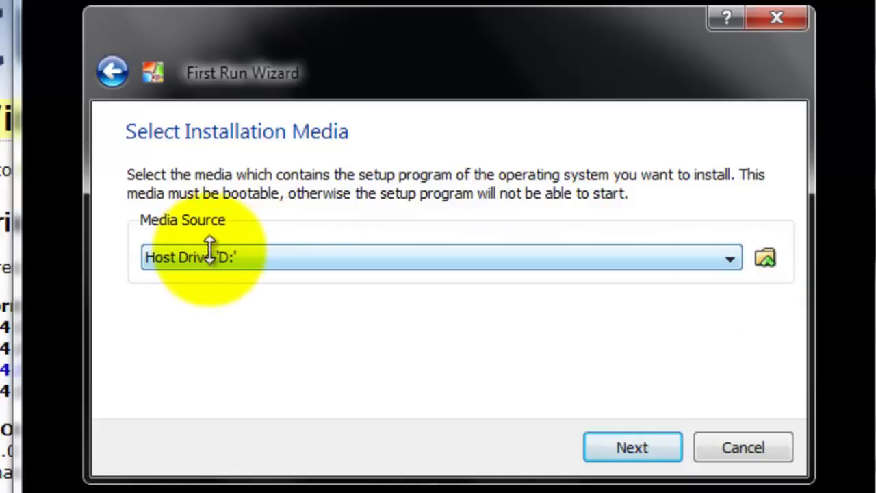
left_click(767, 257)
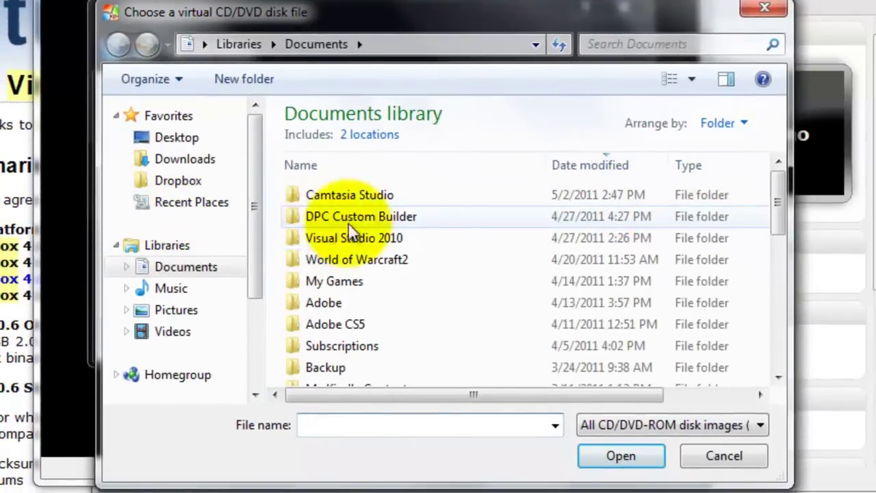
left_click_drag(778, 196, 784, 369)
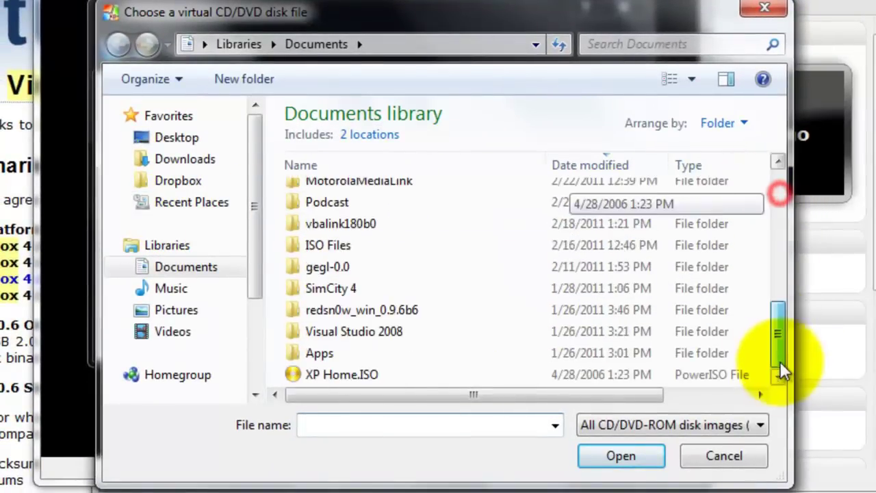
double_click(376, 373)
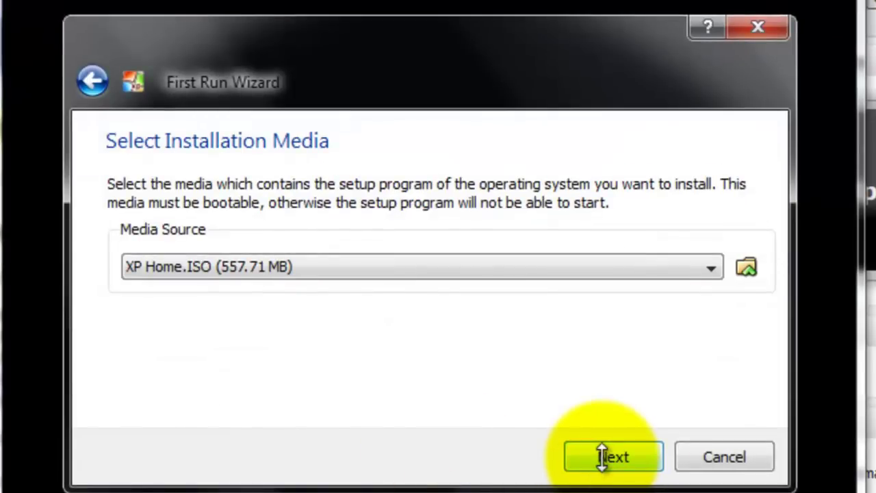
left_click(600, 456)
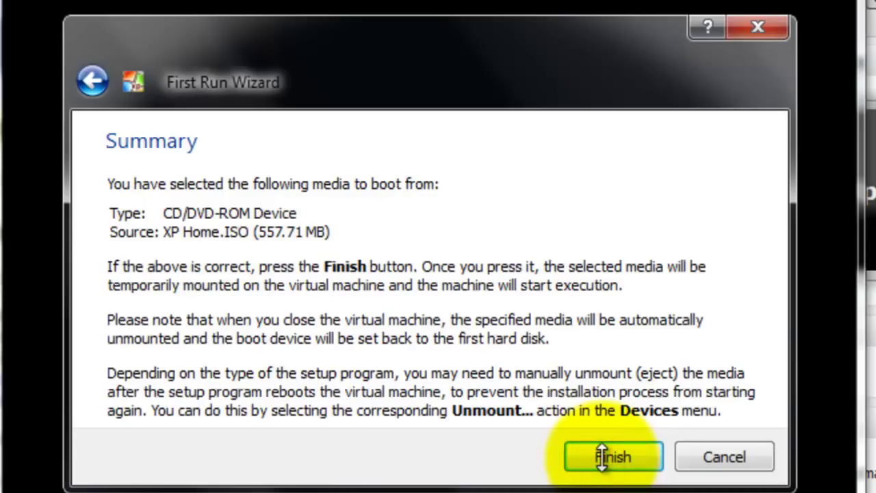
left_click(602, 457)
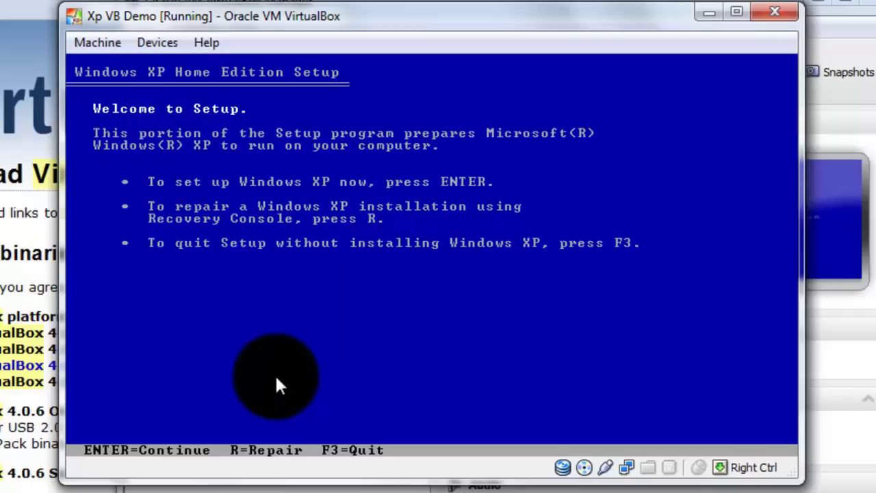
Step: Begin the Windows XP Home Edition setup and accept the licensing agreement
key("Return")
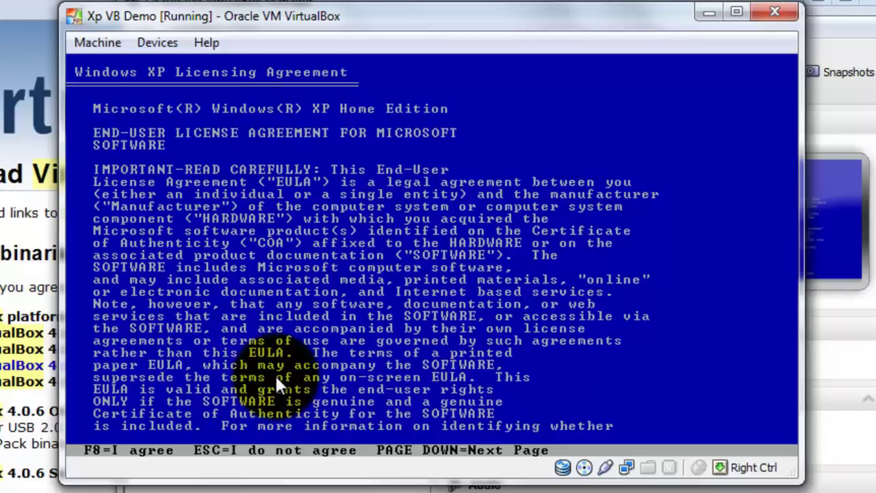
key("F8")
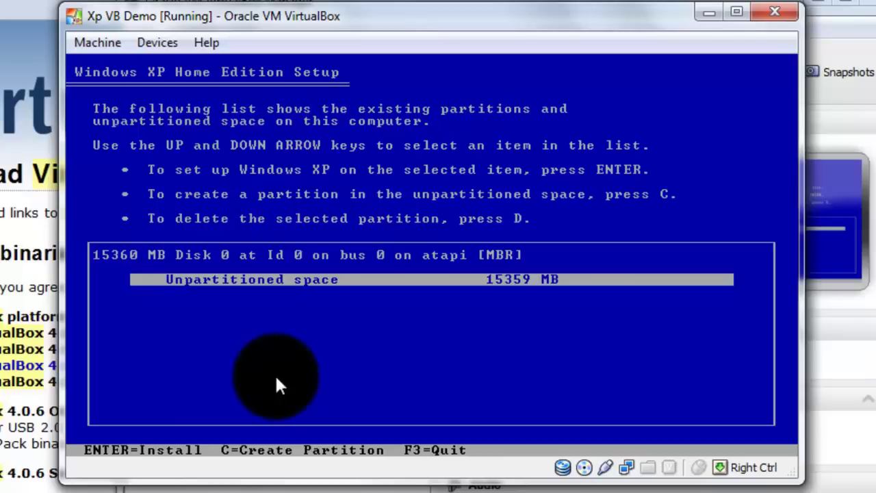
Step: Install Windows XP on the unpartitioned space and format the new partition with the NTFS file system (Quick)
key("Return")
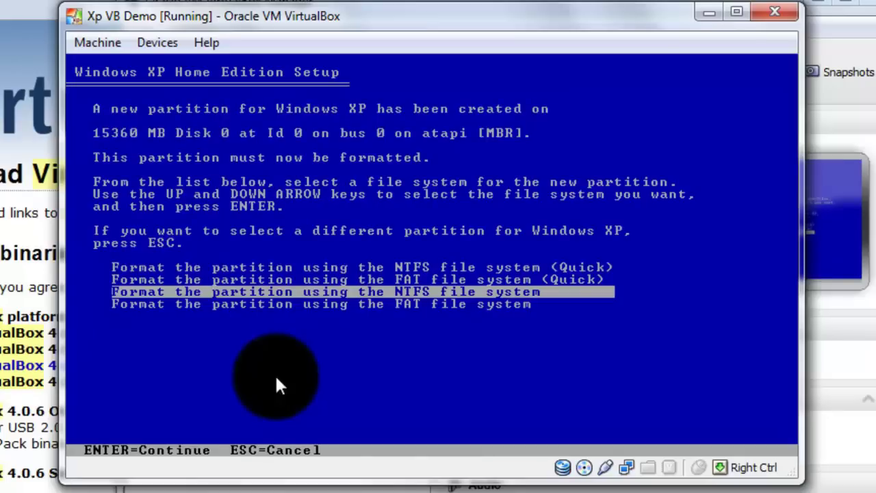
key("Up")
key("Up")
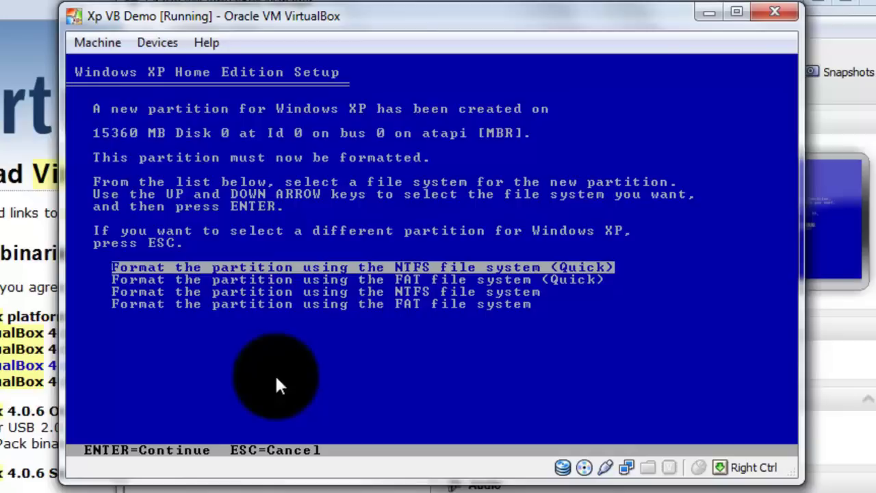
key("Return")
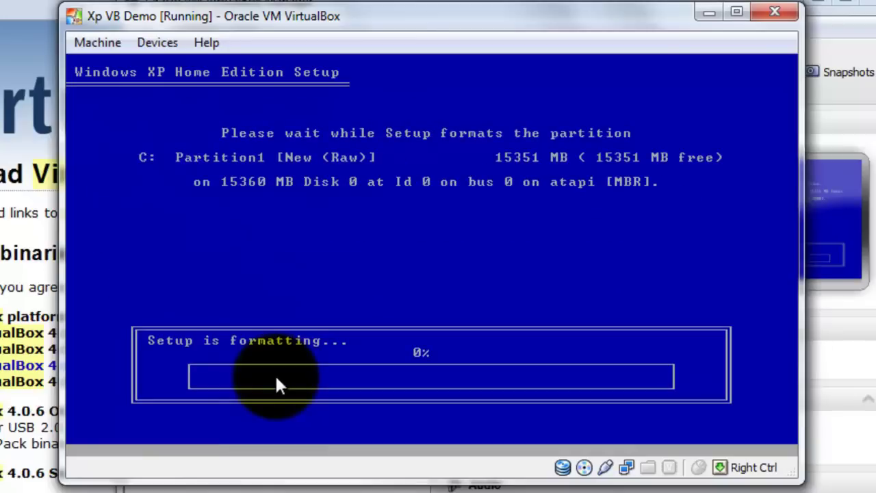